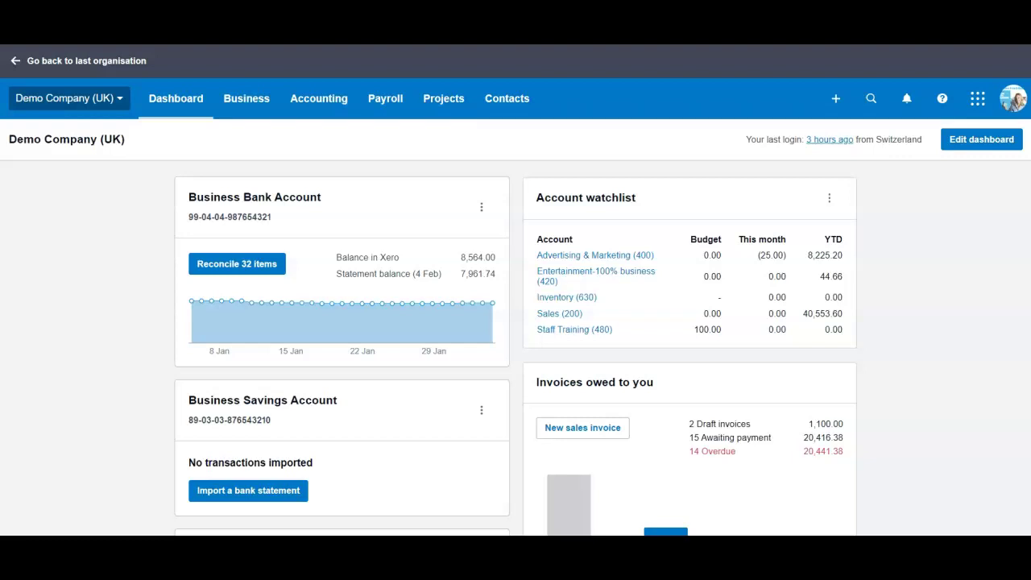
# Step: Go to Bank Accounts and open the Credit Card account's Reconcile tab
pyautogui.click(318, 103)
pyautogui.click(315, 145)
pyautogui.scroll(-1, 208, 388)
pyautogui.scroll(-2, 242, 385)
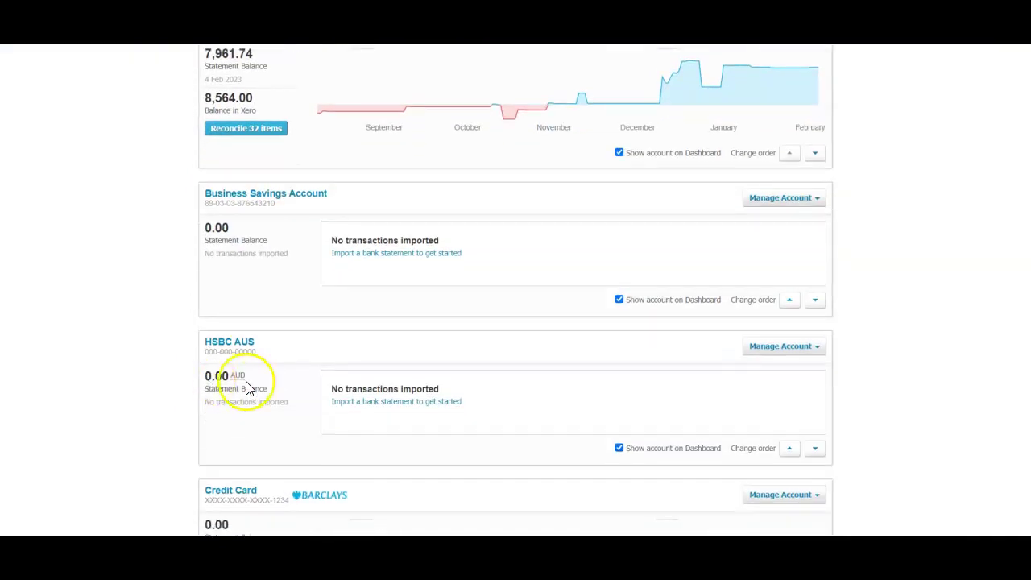
pyautogui.scroll(-1, 254, 395)
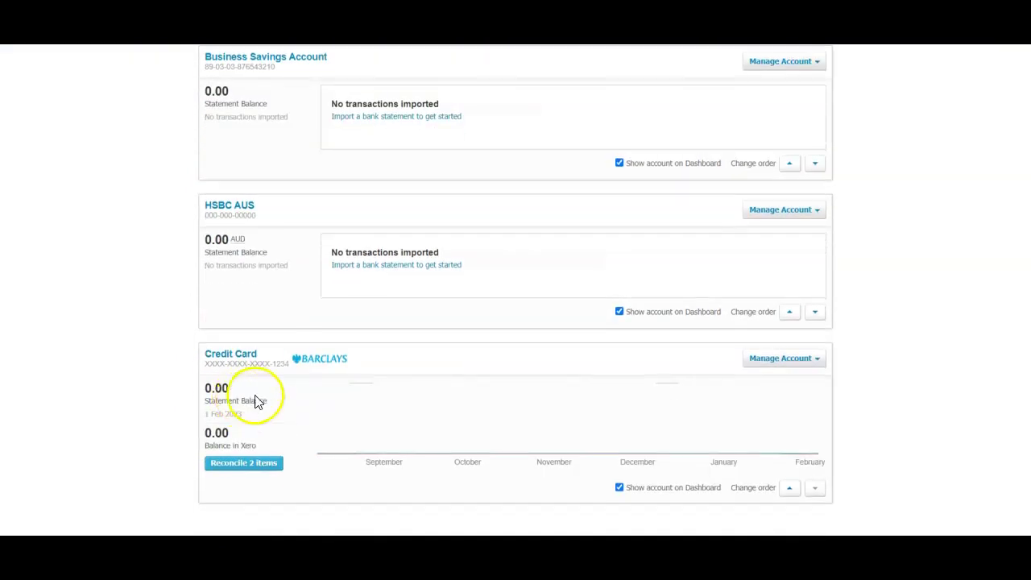
pyautogui.click(228, 355)
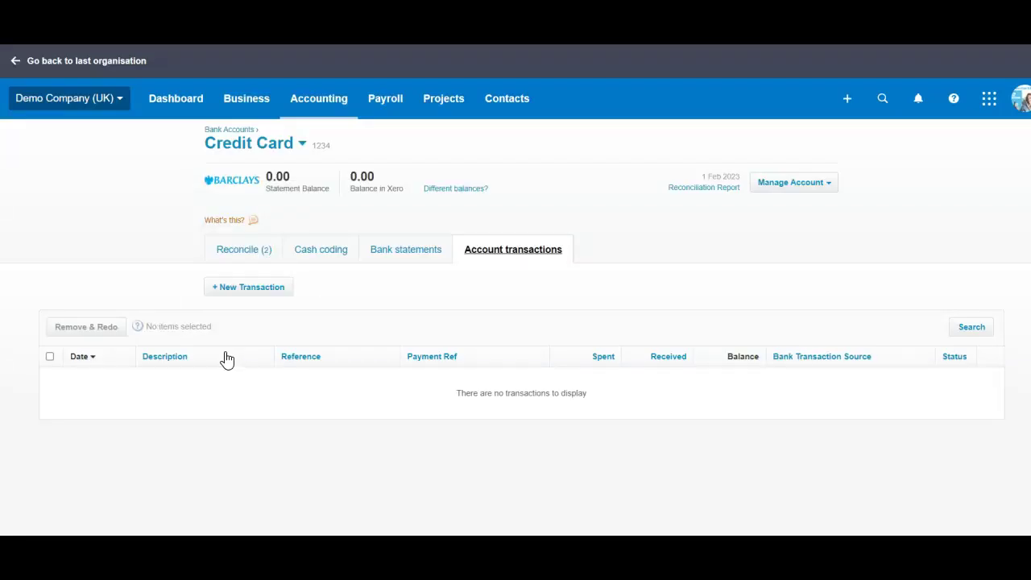
pyautogui.click(253, 248)
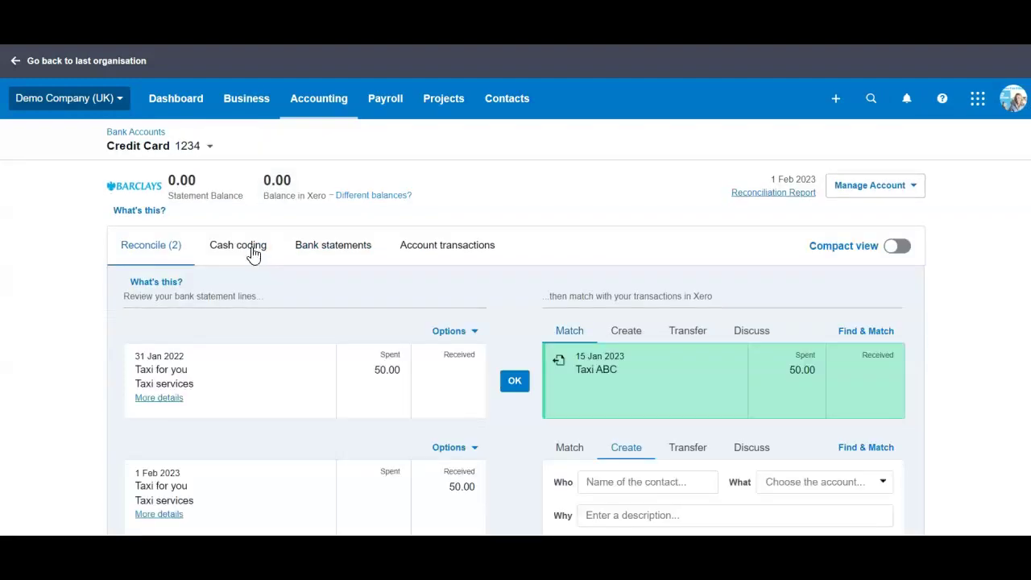
# Step: Switch the first 50.00 Taxi for you line to Create, then open and close account options
pyautogui.scroll(-3, 259, 338)
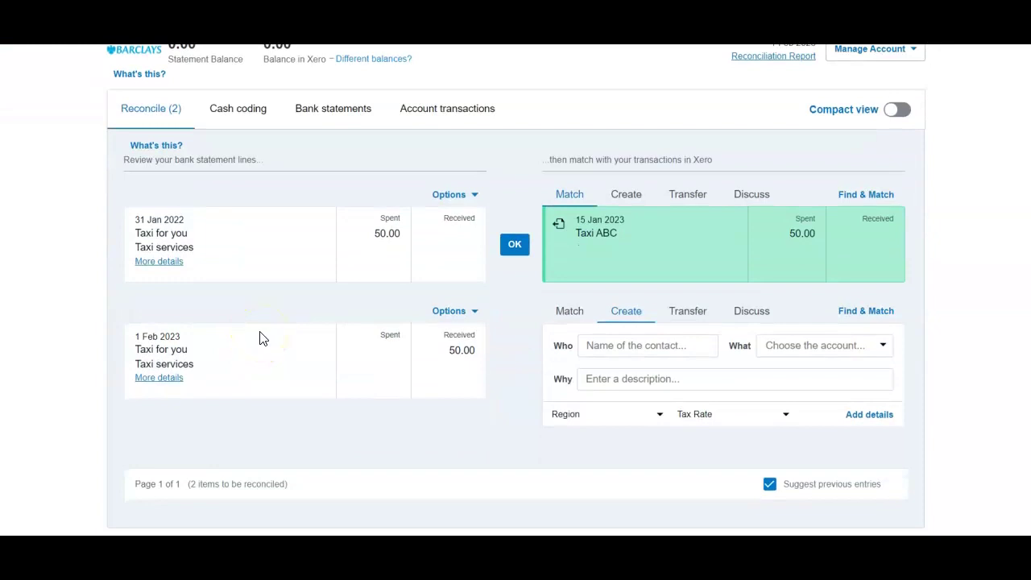
pyautogui.scroll(2, 260, 338)
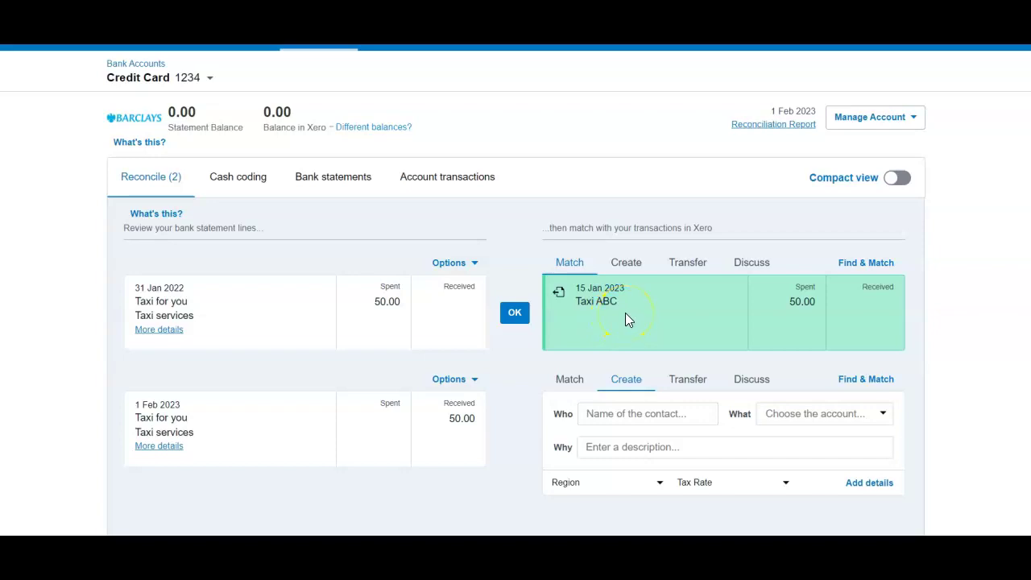
pyautogui.click(635, 263)
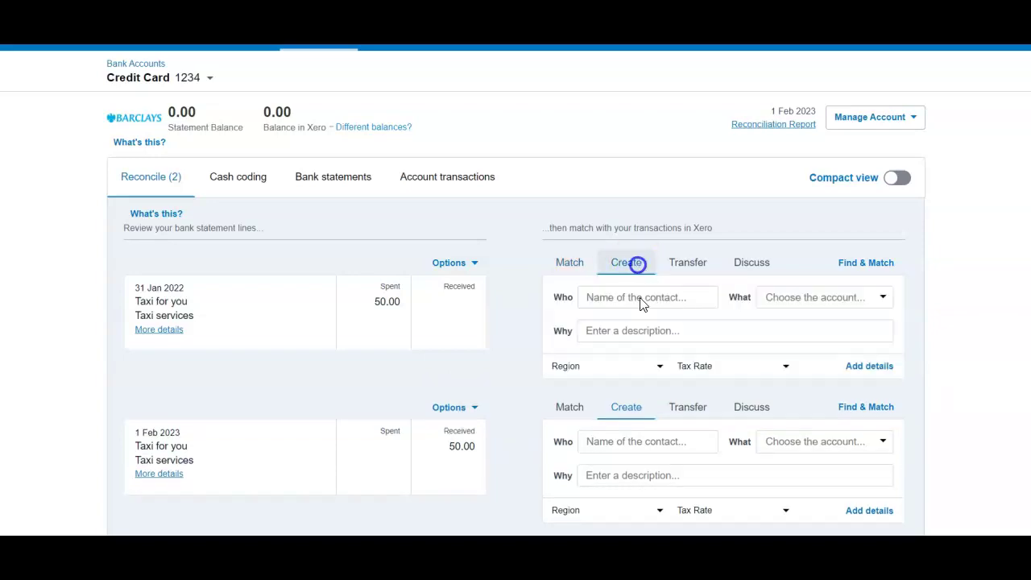
pyautogui.click(901, 118)
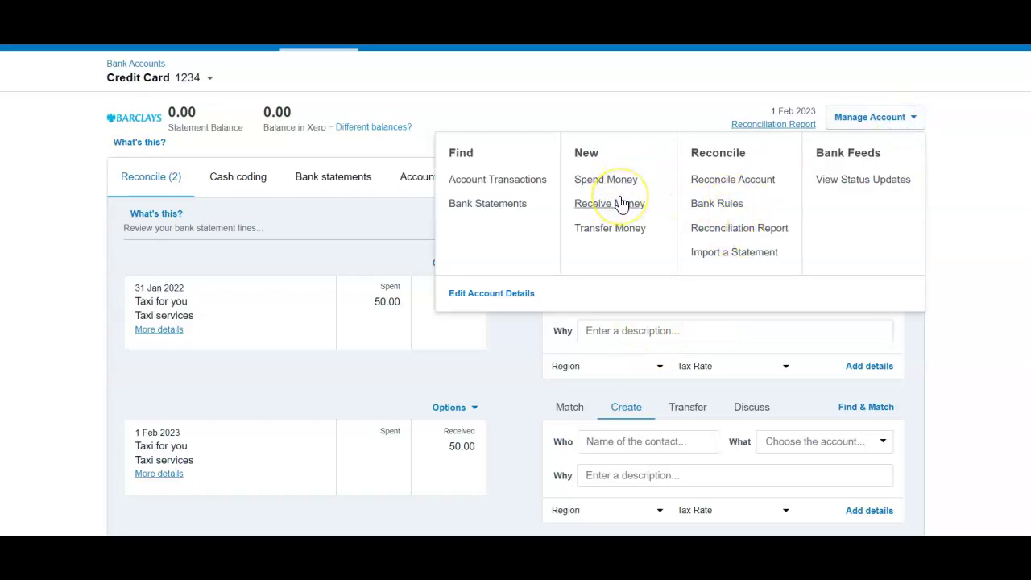
pyautogui.click(105, 290)
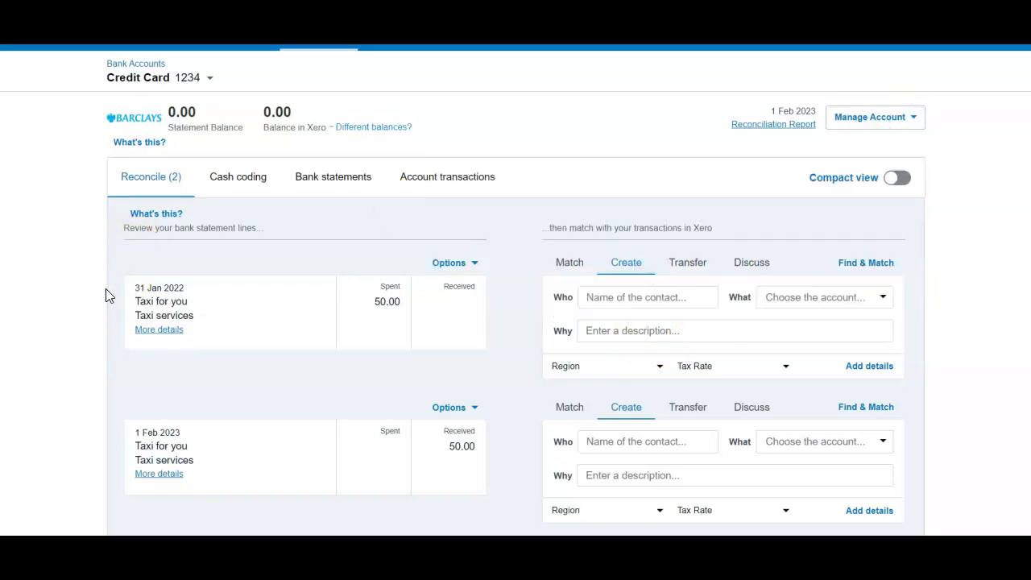
# Step: Open the Taxi ABC bill from the Purchases overview's Awaiting Payment list
pyautogui.scroll(2, 258, 286)
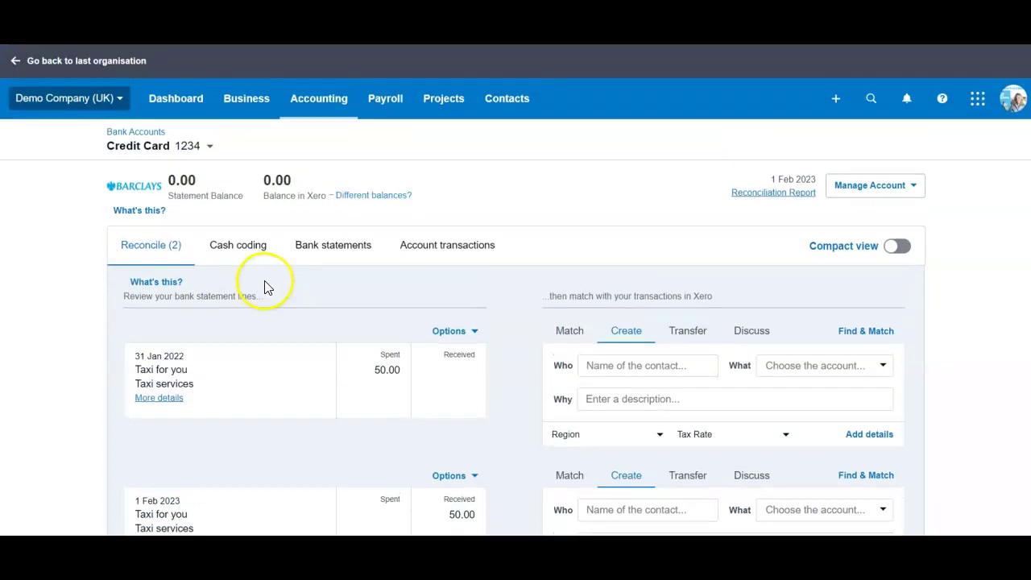
pyautogui.click(244, 100)
pyautogui.click(270, 387)
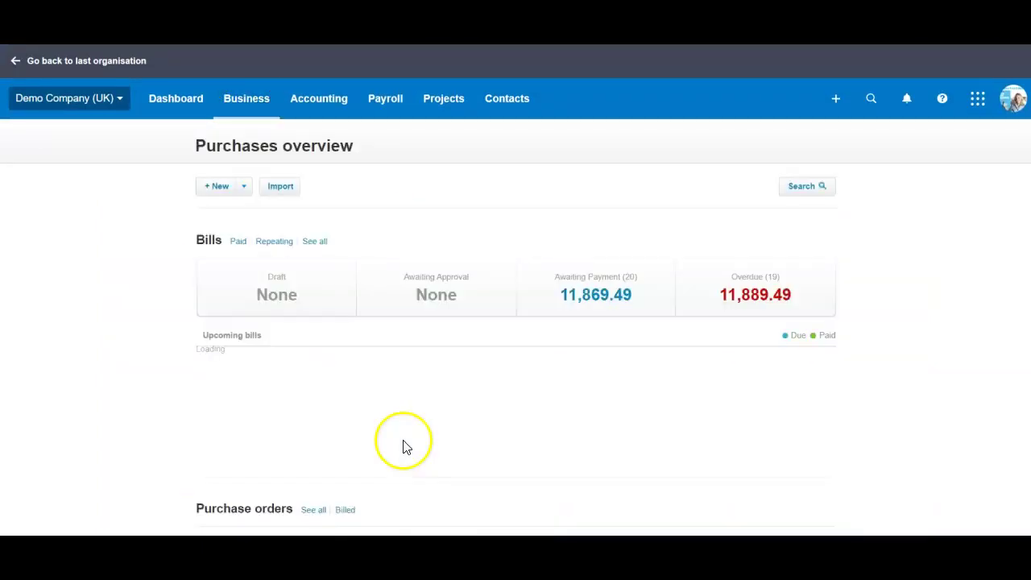
pyautogui.click(578, 298)
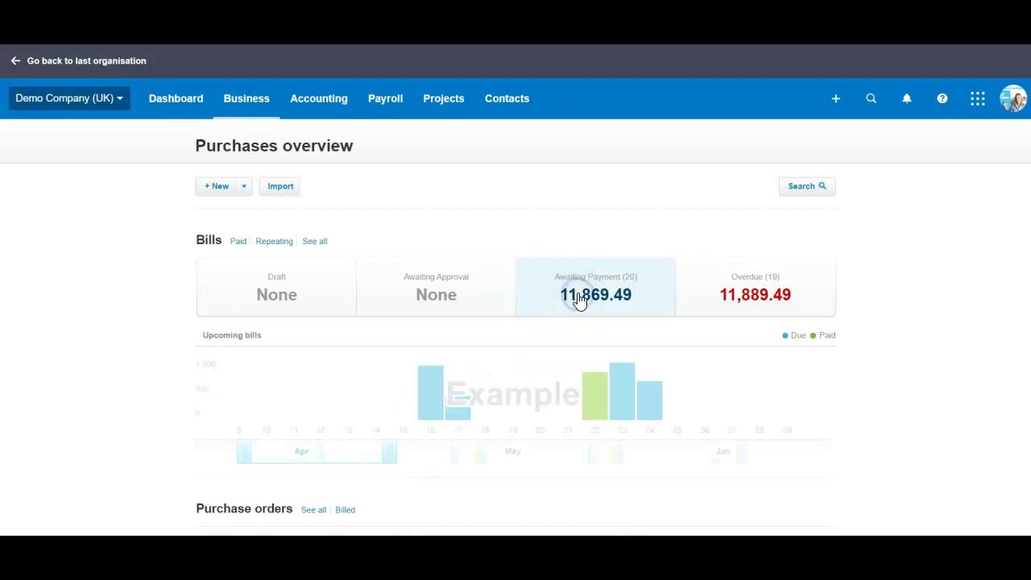
pyautogui.click(255, 381)
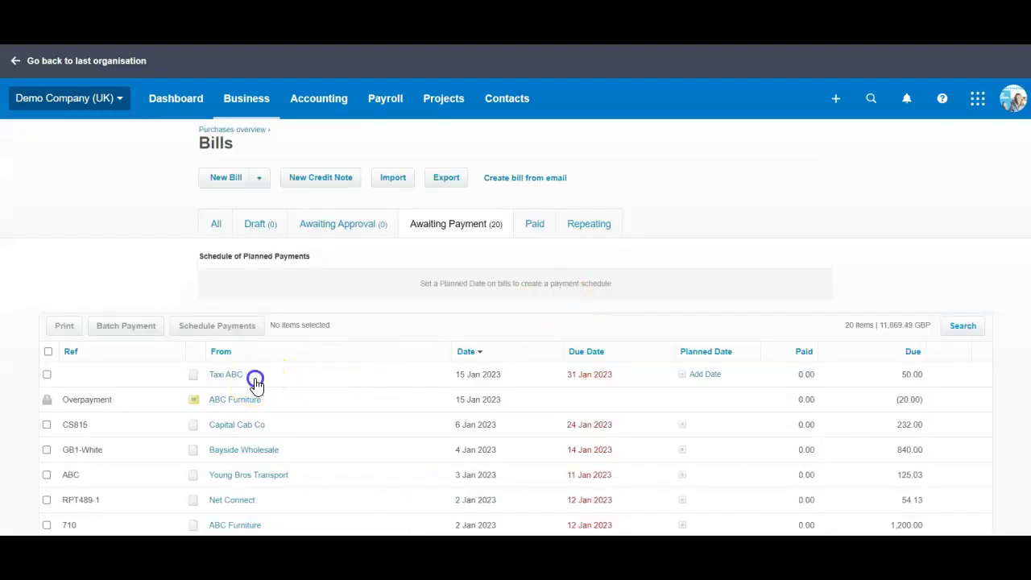
# Step: Set the bill's payment date to 31 Jan 2023, paid from Credit Card
pyautogui.scroll(-2, 259, 387)
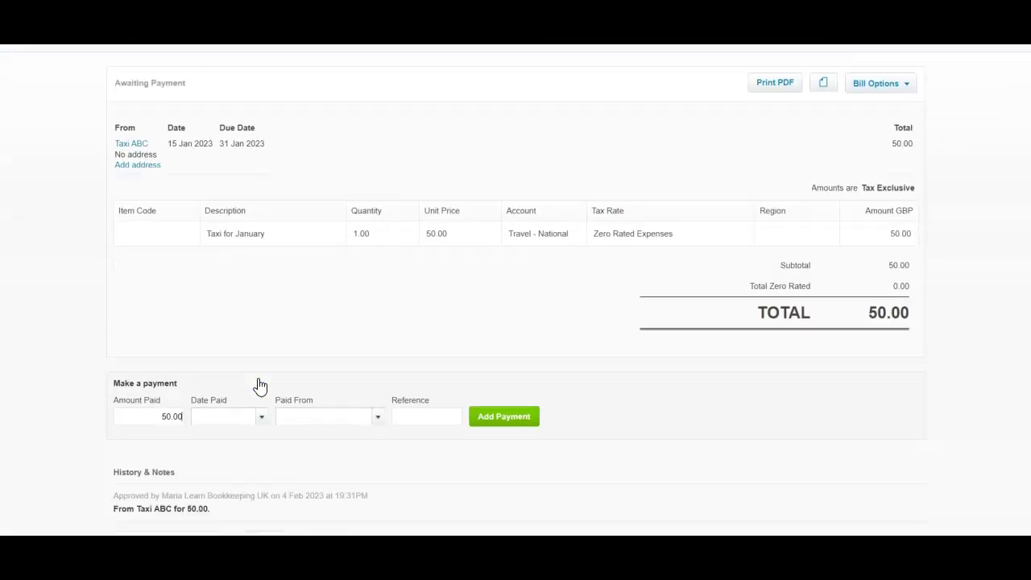
pyautogui.click(263, 393)
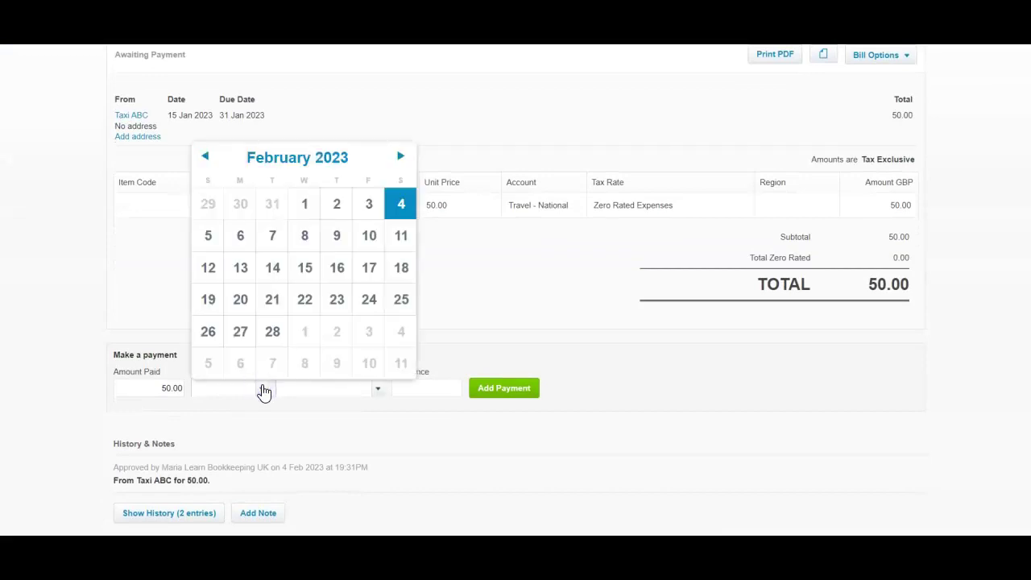
pyautogui.click(272, 203)
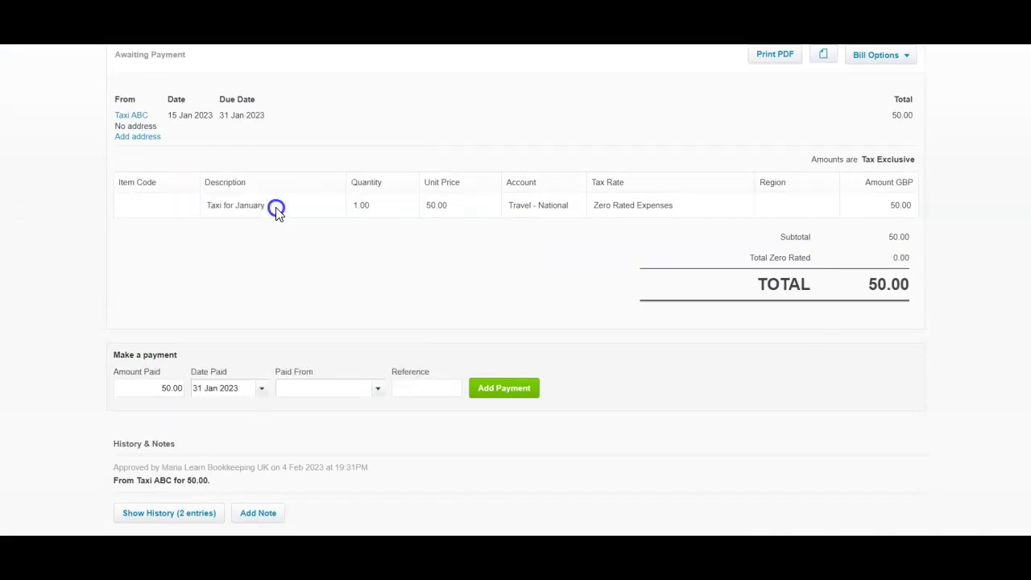
pyautogui.click(376, 390)
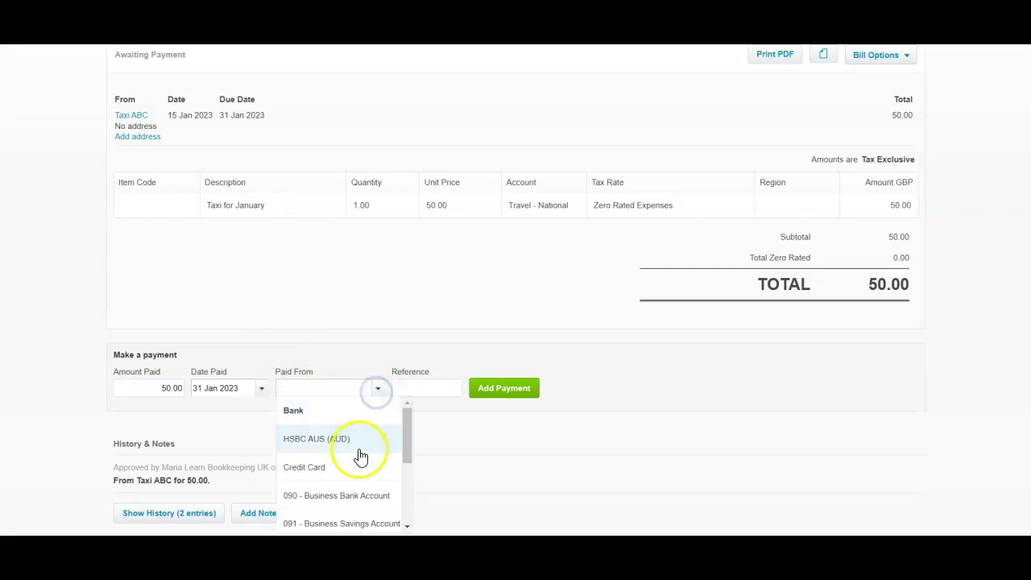
pyautogui.scroll(-5, 361, 456)
pyautogui.scroll(2, 361, 457)
pyautogui.scroll(1, 366, 452)
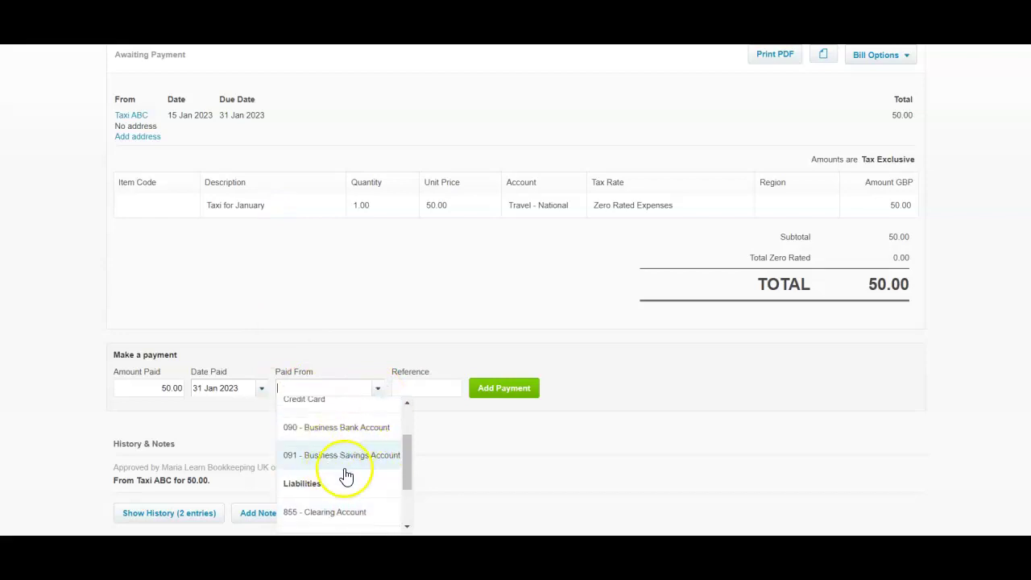
pyautogui.scroll(2, 358, 465)
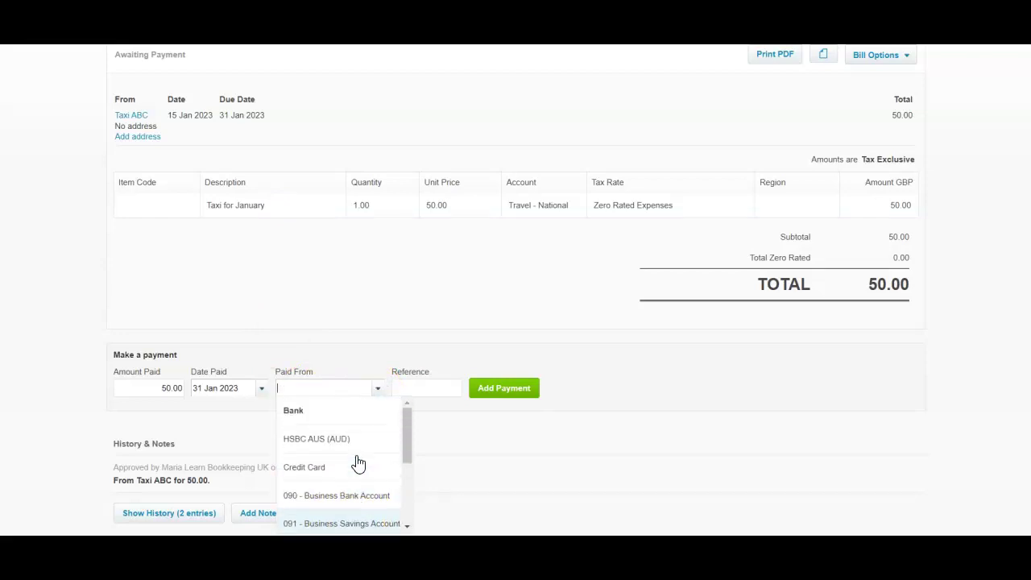
pyautogui.click(359, 464)
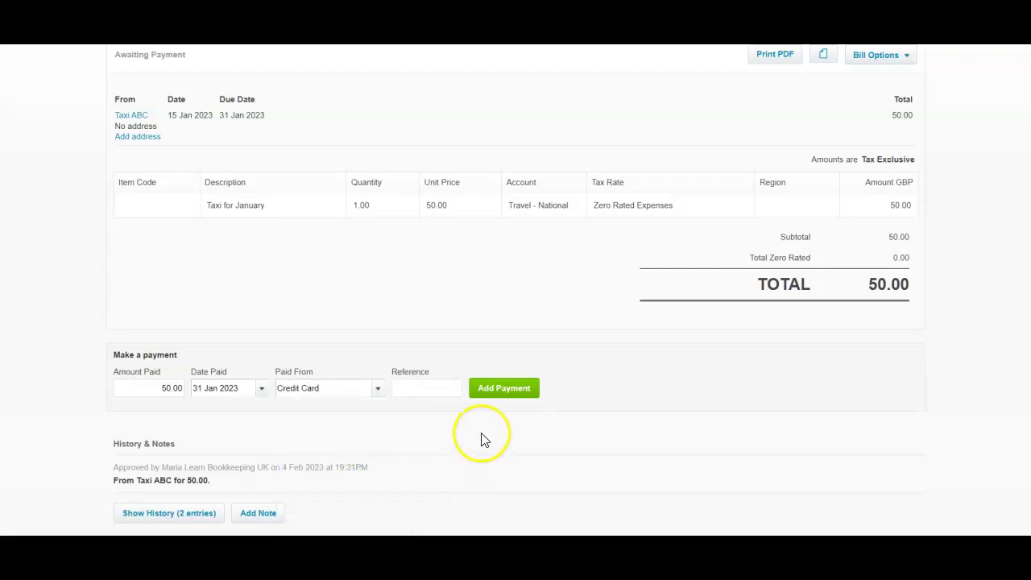
# Step: Record the 50.00 Taxi ABC bill payment and return to Bank Accounts
pyautogui.click(489, 390)
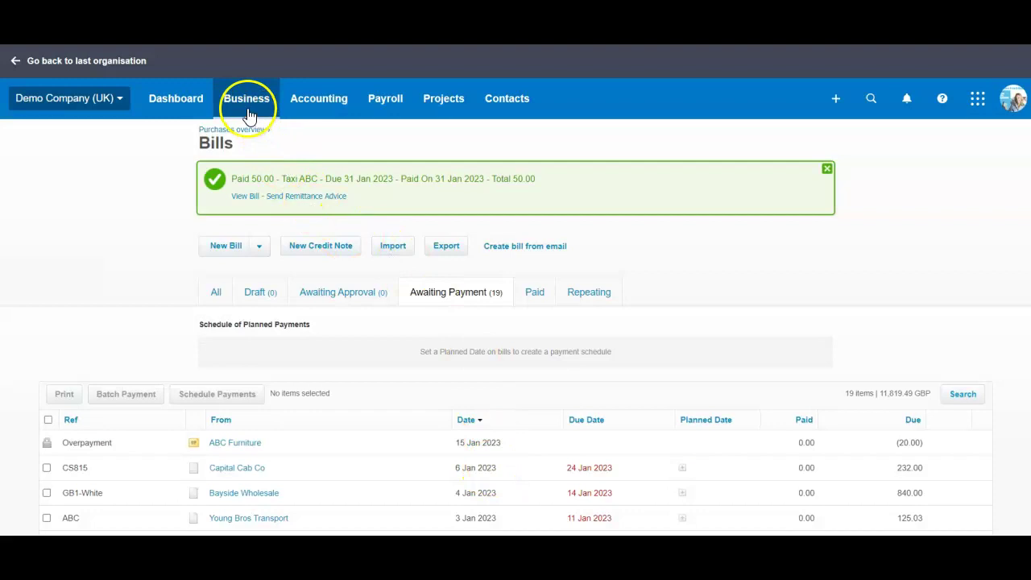
pyautogui.click(245, 104)
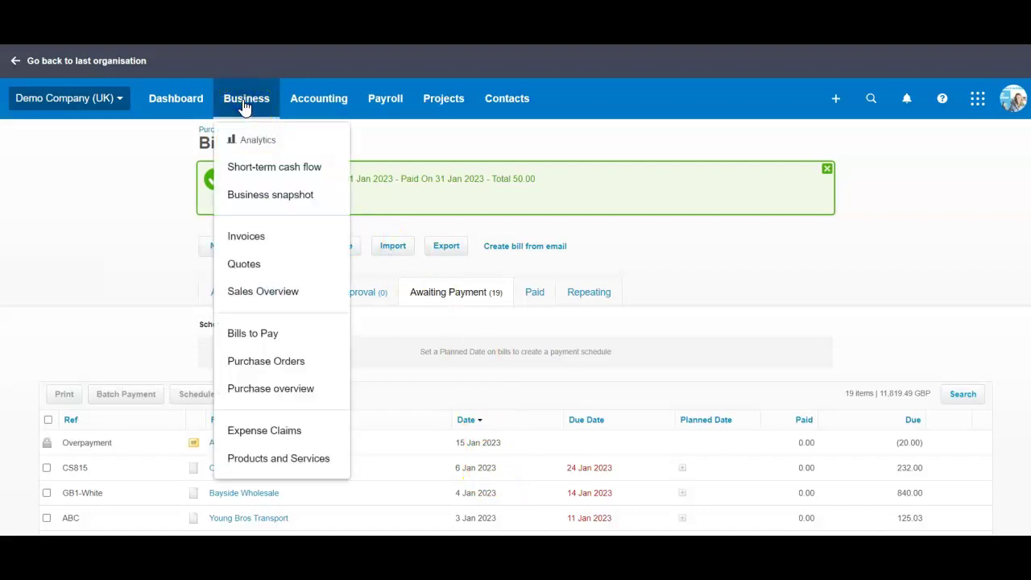
pyautogui.click(314, 102)
pyautogui.click(318, 143)
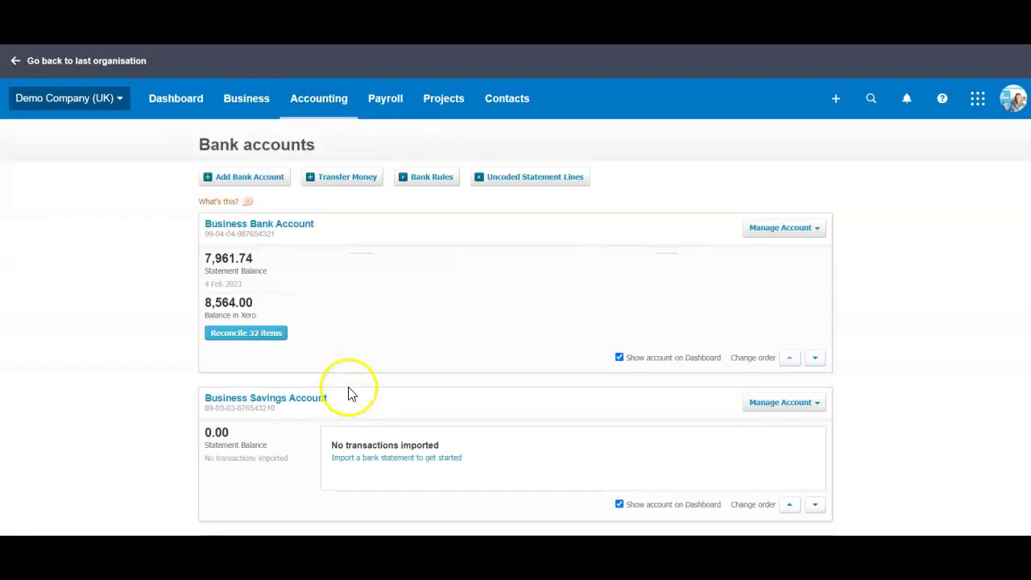
# Step: Reconcile the first Credit Card Taxi for you line against Payment: Taxi ABC
pyautogui.scroll(-3, 349, 394)
pyautogui.scroll(-2, 355, 377)
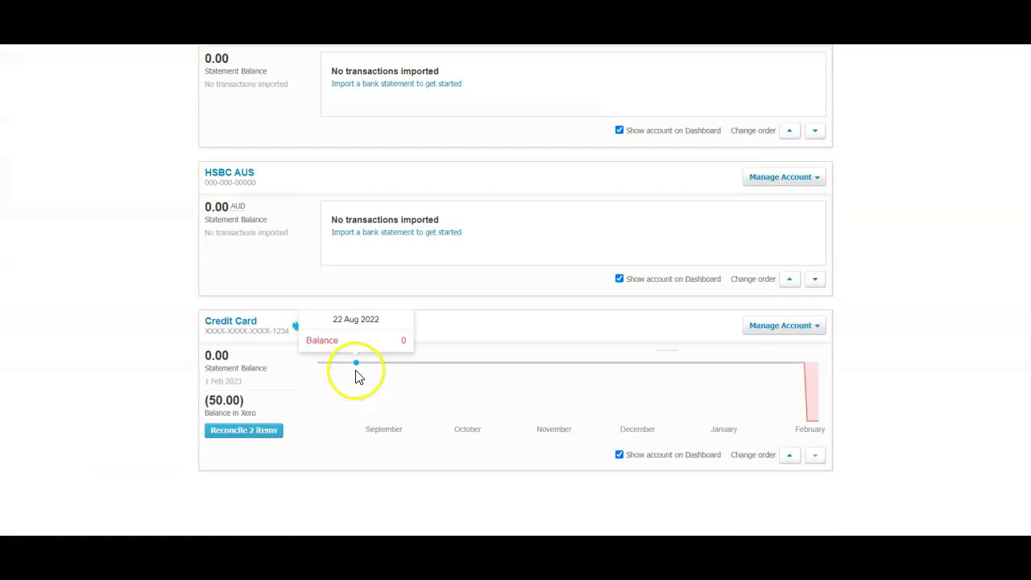
pyautogui.click(249, 323)
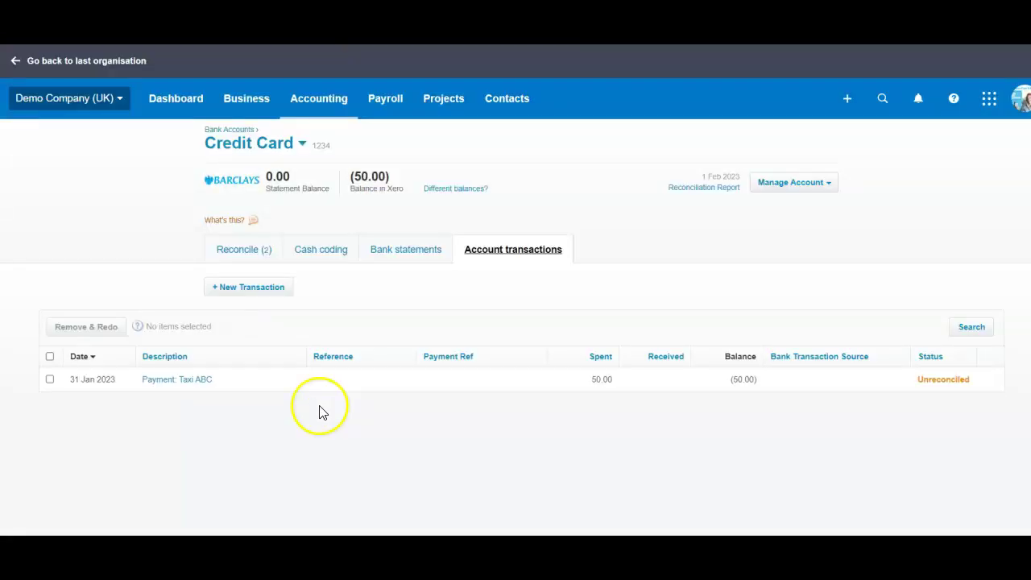
pyautogui.click(243, 253)
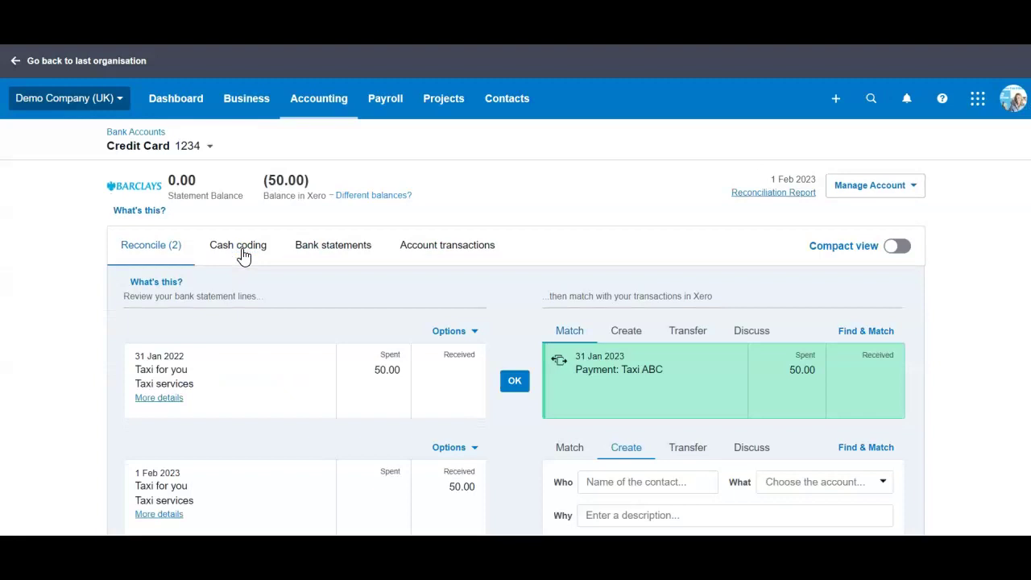
pyautogui.scroll(-3, 246, 282)
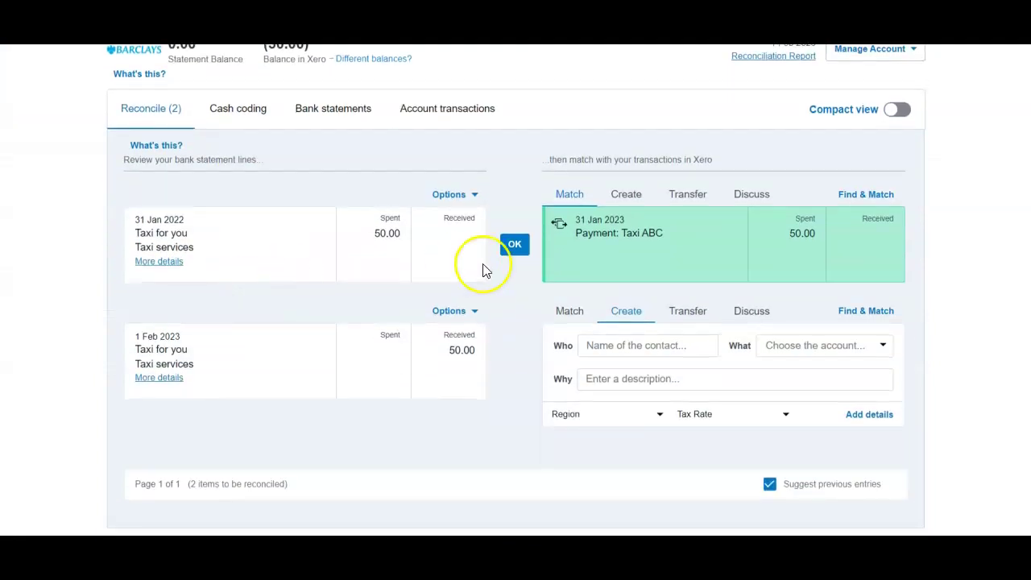
pyautogui.click(516, 248)
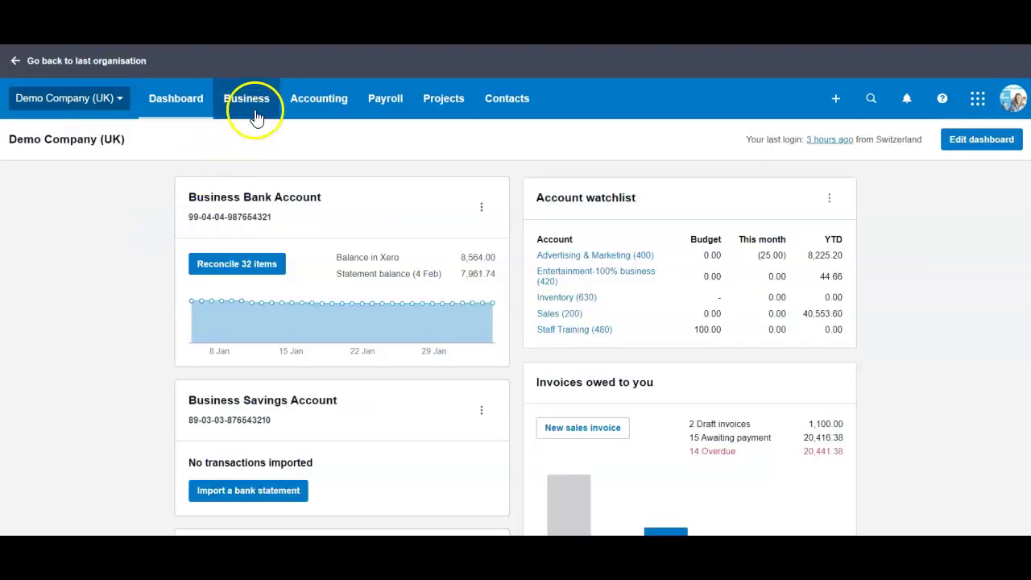
# Step: Start a new supplier credit note from Taxi ABC dated 1 Feb 2023
pyautogui.click(249, 100)
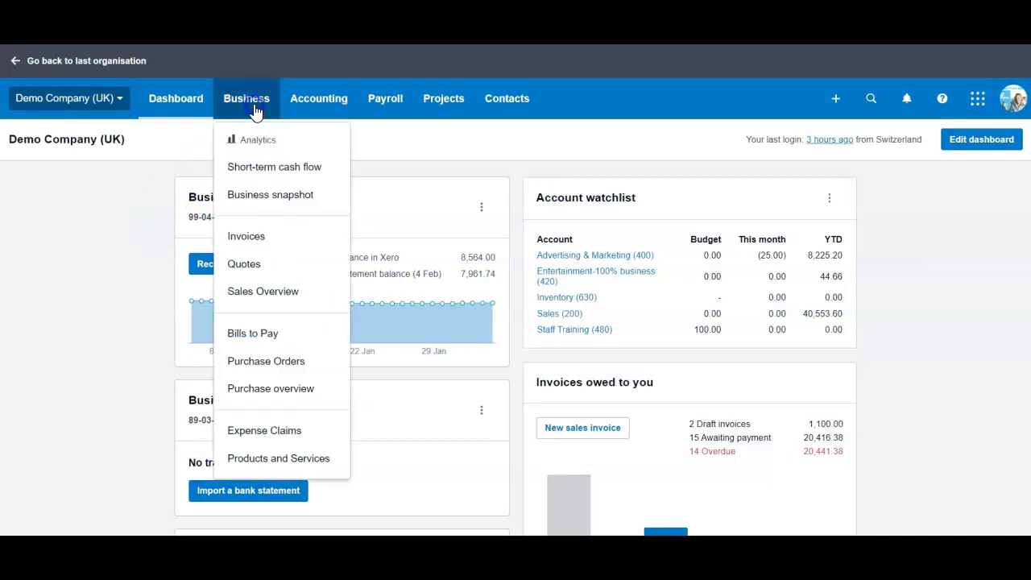
pyautogui.click(274, 361)
pyautogui.click(243, 186)
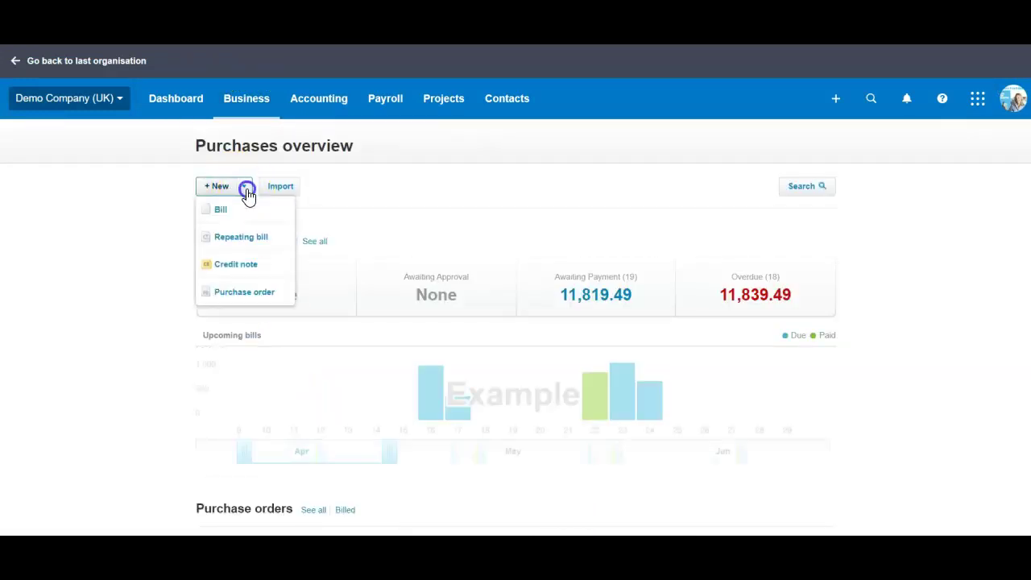
pyautogui.click(241, 265)
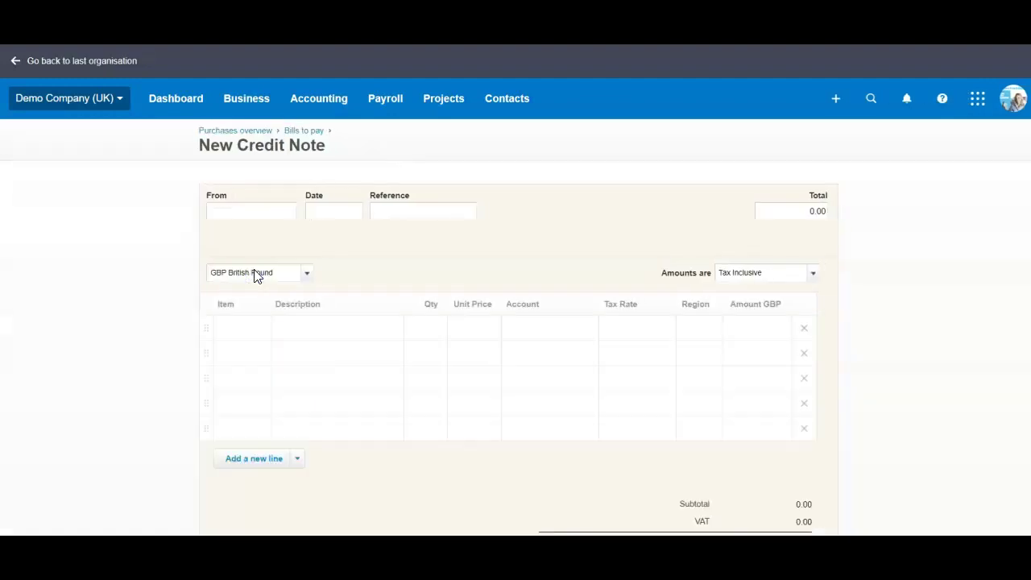
pyautogui.click(217, 225)
pyautogui.write('TAx')
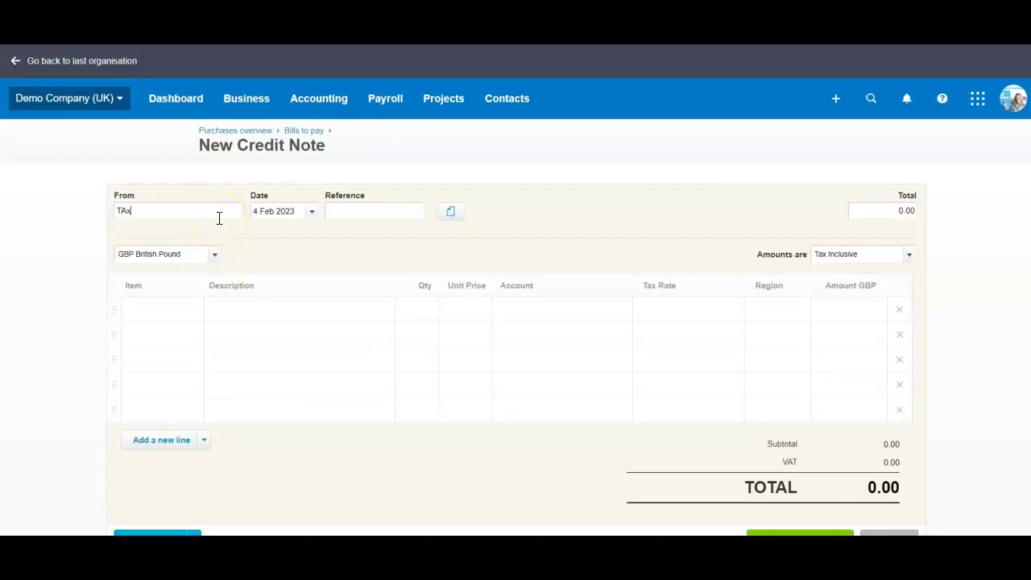
pyautogui.click(221, 232)
pyautogui.click(295, 211)
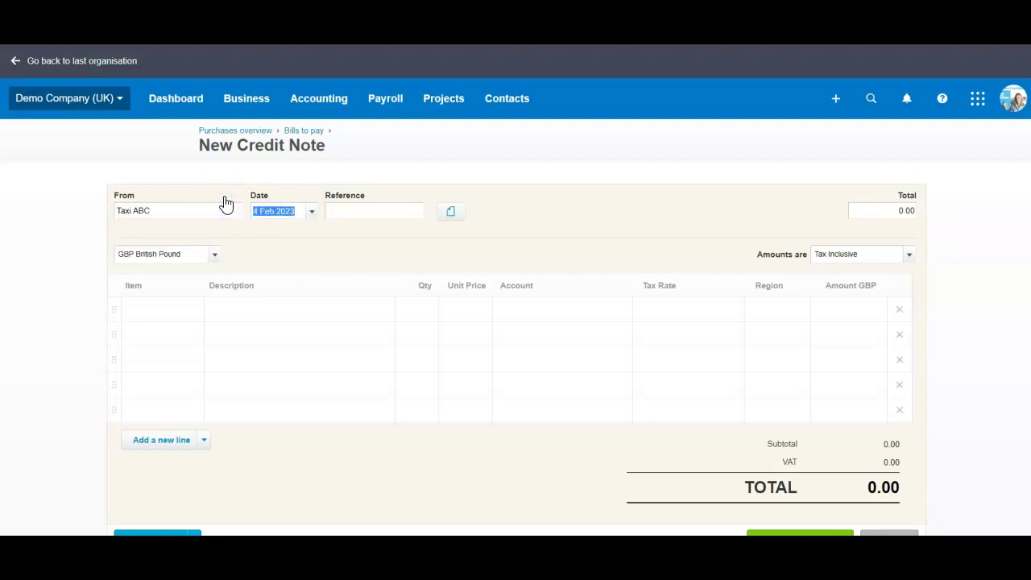
pyautogui.write('0')
pyautogui.write('1')
# Step: Enter the line description 'Travel January 2023', correcting a misspelling
pyautogui.click(246, 313)
pyautogui.write('TRav')
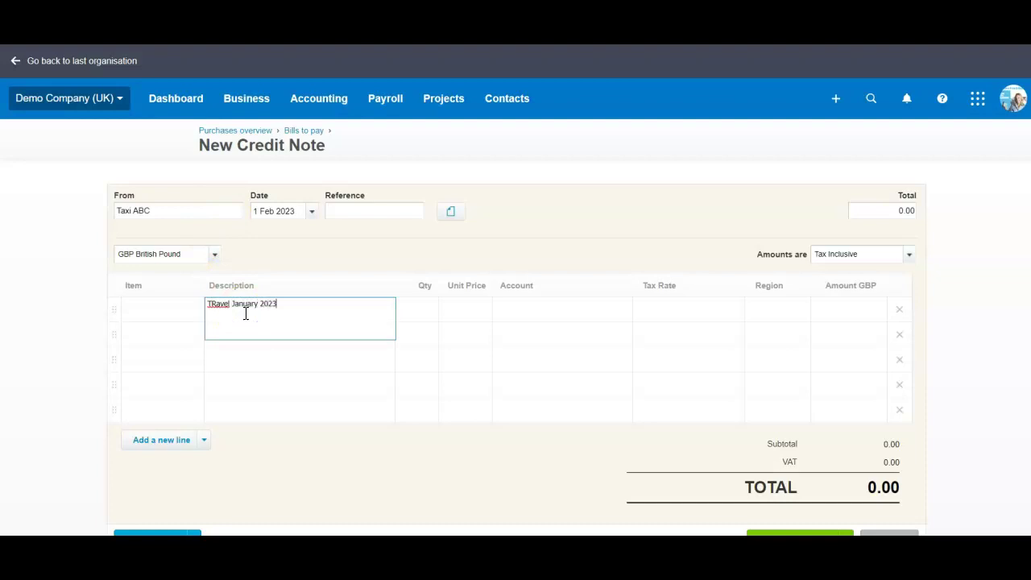
pyautogui.doubleClick(218, 306)
pyautogui.write('Taxi')
pyautogui.write('el')
pyautogui.click(407, 315)
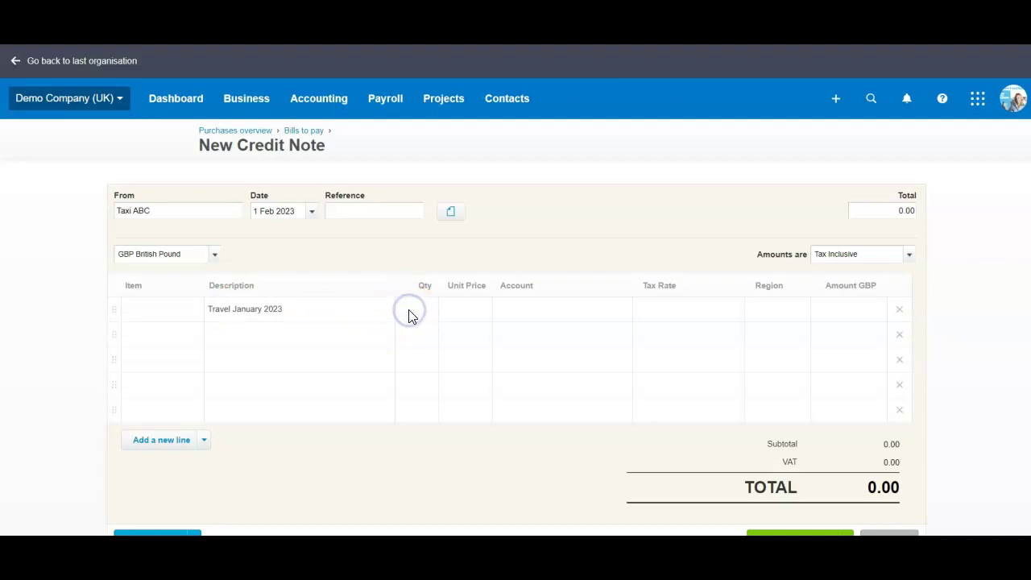
# Step: Set quantity 1, unit price 50 and account 493 - Travel - National
pyautogui.write('1')
pyautogui.press('Tab')
pyautogui.write('50')
pyautogui.press('Tab')
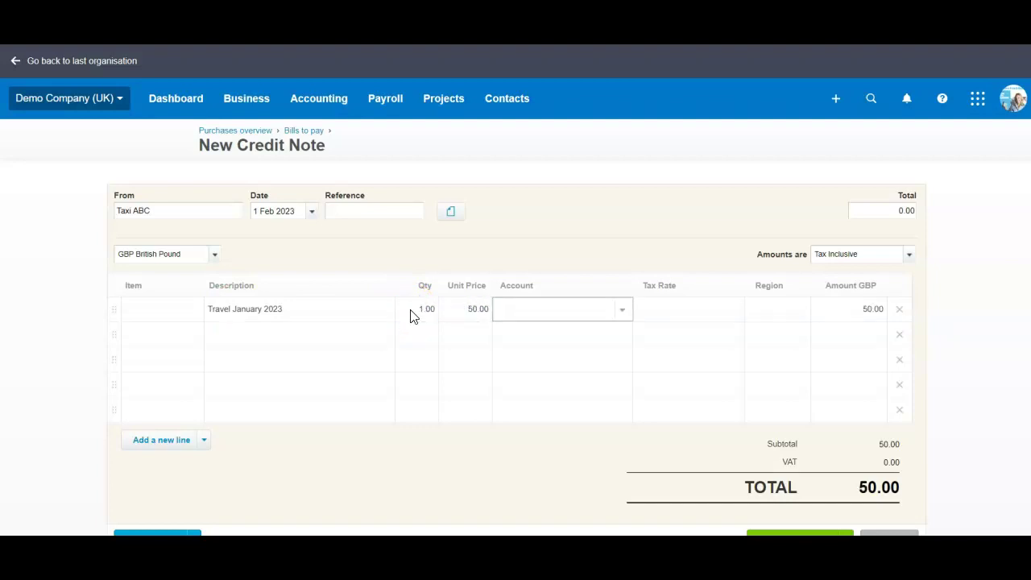
pyautogui.write('trave')
pyautogui.click(590, 333)
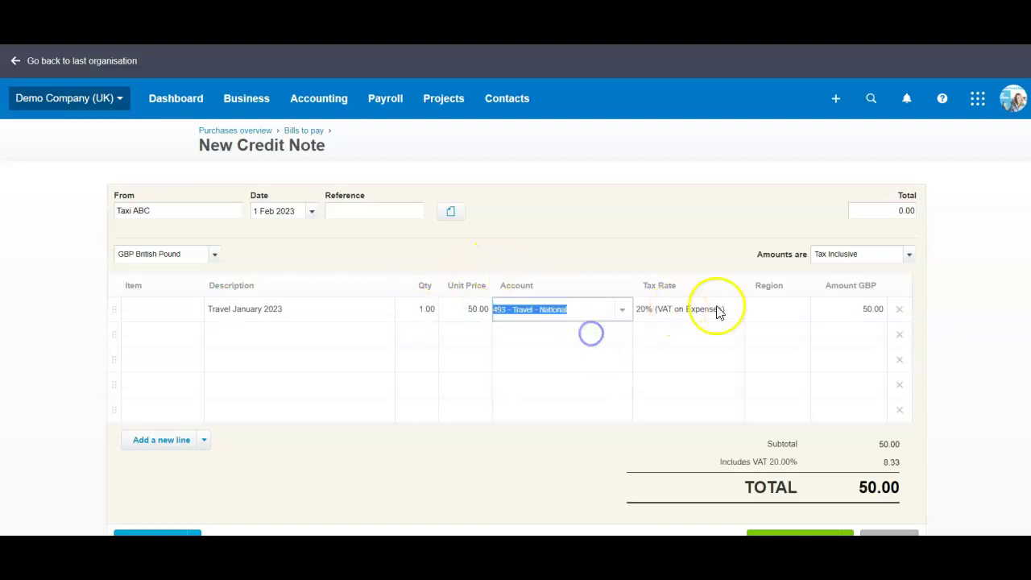
# Step: Set the tax rate to Zero Rated Expenses and confirm the 50.00 total
pyautogui.click(734, 309)
pyautogui.scroll(-1, 732, 502)
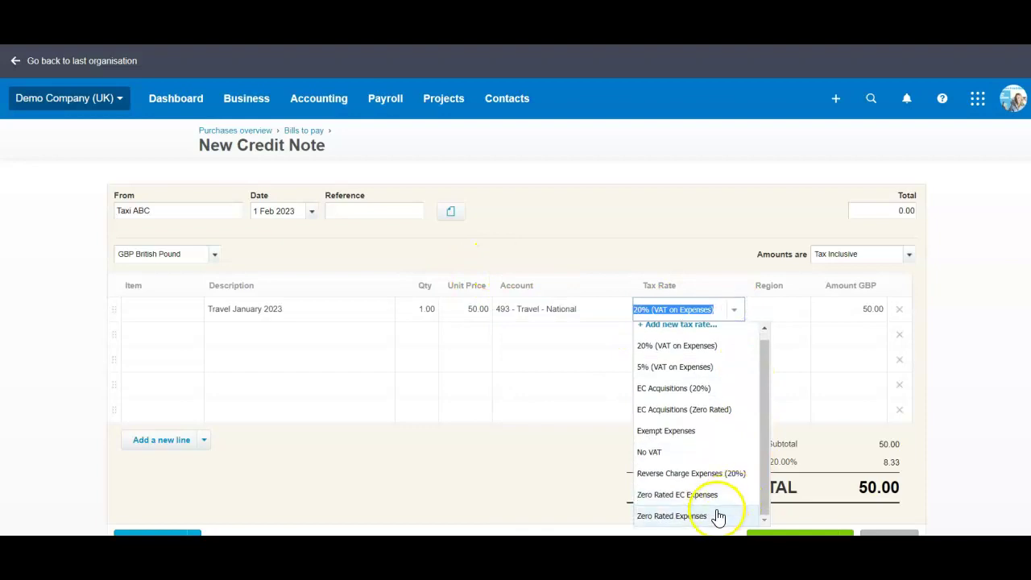
pyautogui.click(713, 518)
pyautogui.click(894, 210)
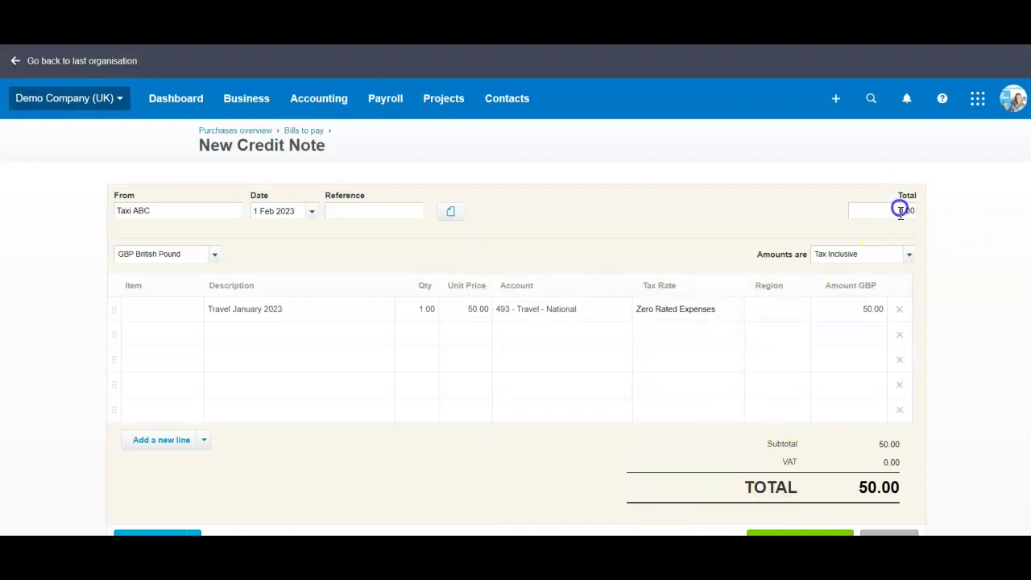
pyautogui.click(890, 211)
pyautogui.write('5')
pyautogui.scroll(-2, 816, 534)
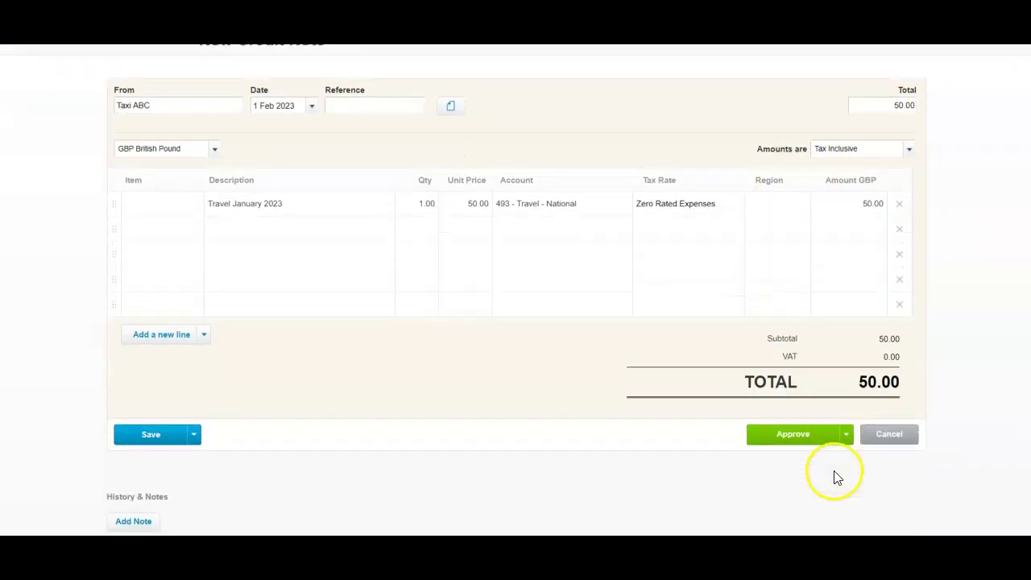
# Step: Approve the Taxi ABC credit note
pyautogui.click(805, 429)
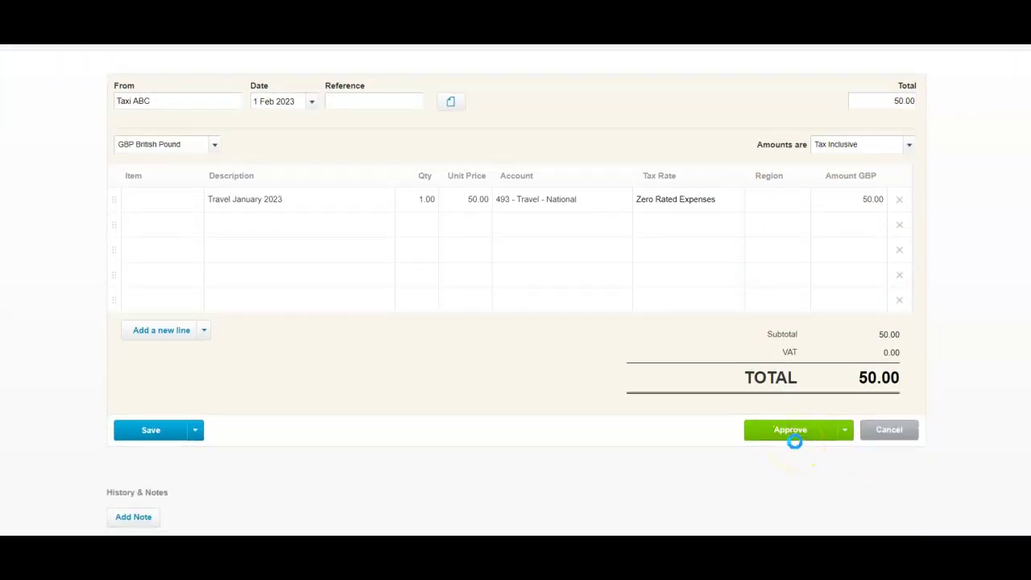
pyautogui.scroll(-3, 725, 419)
pyautogui.scroll(-2, 672, 396)
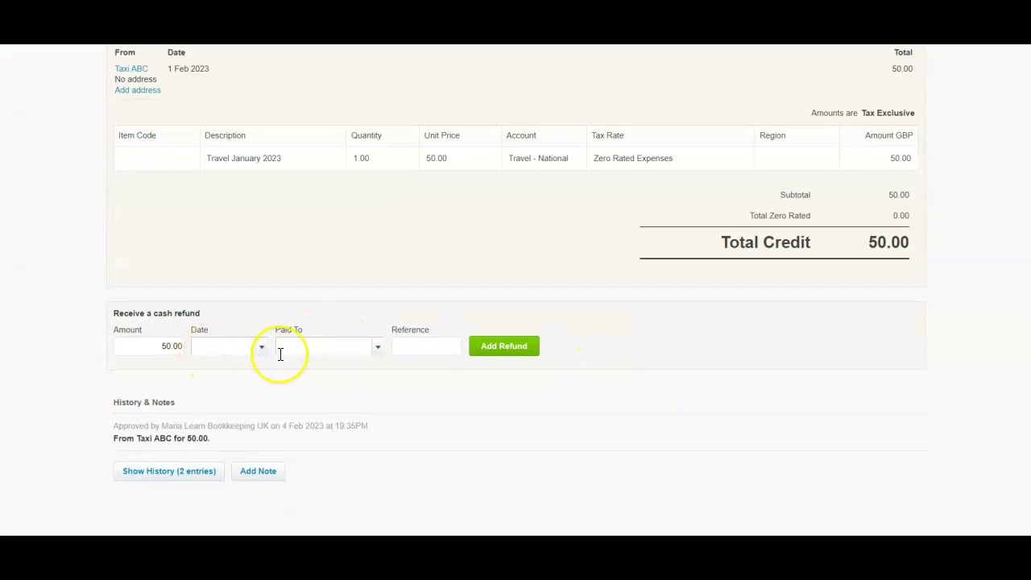
# Step: Add a 50.00 cash refund dated 4 Feb 2023, paid to Credit Card
pyautogui.click(262, 349)
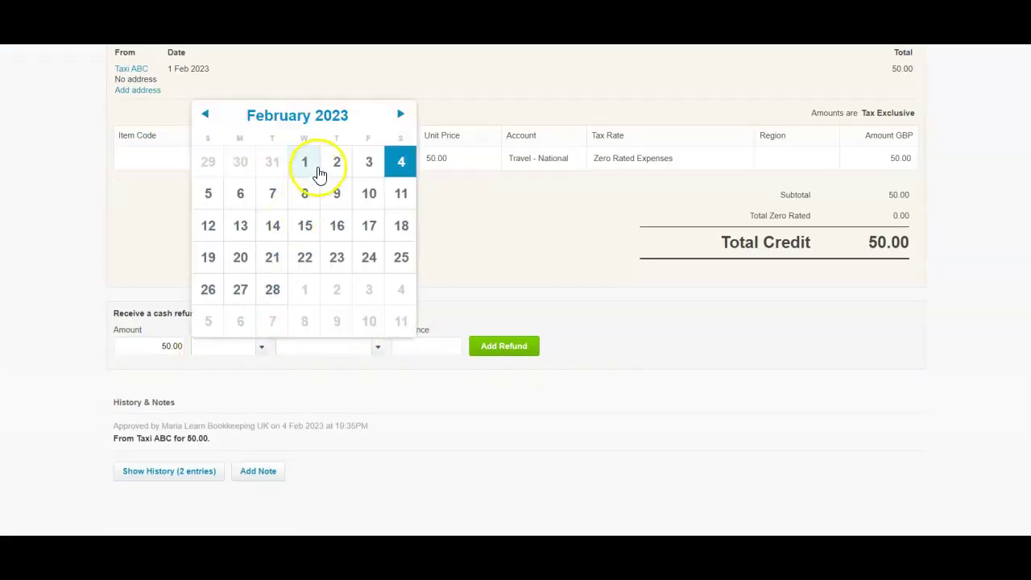
pyautogui.click(400, 162)
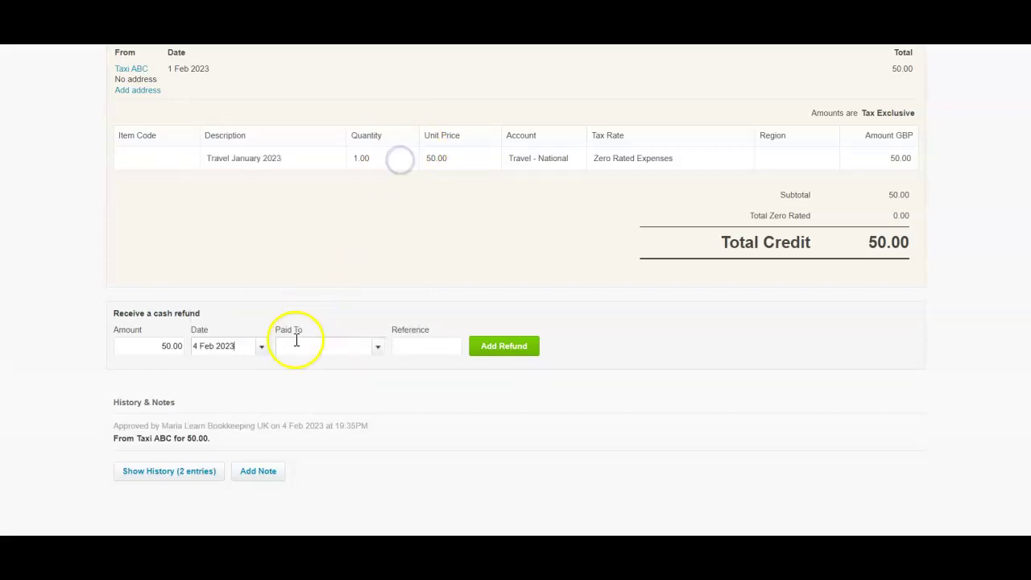
pyautogui.click(376, 346)
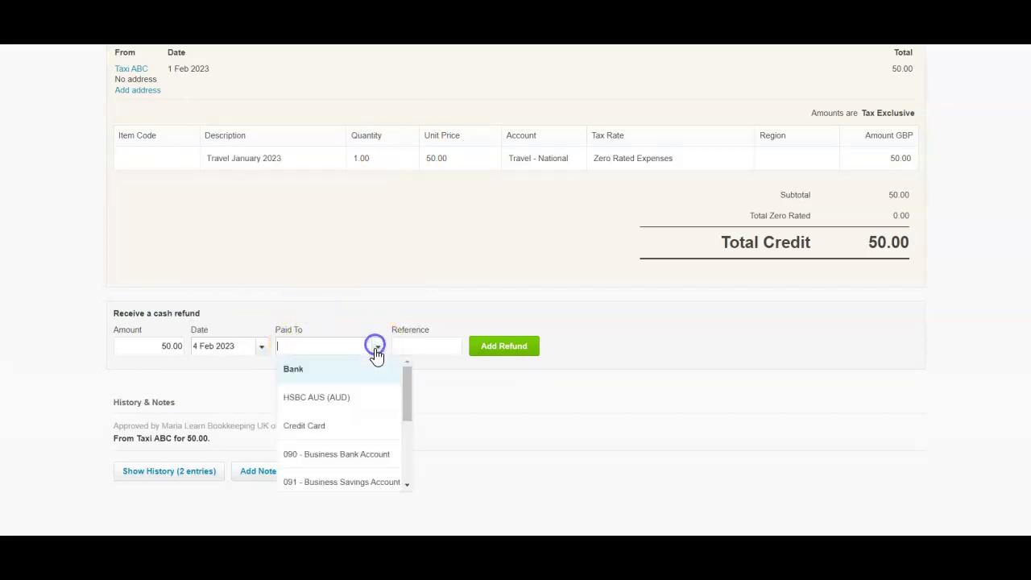
pyautogui.click(352, 426)
pyautogui.click(504, 347)
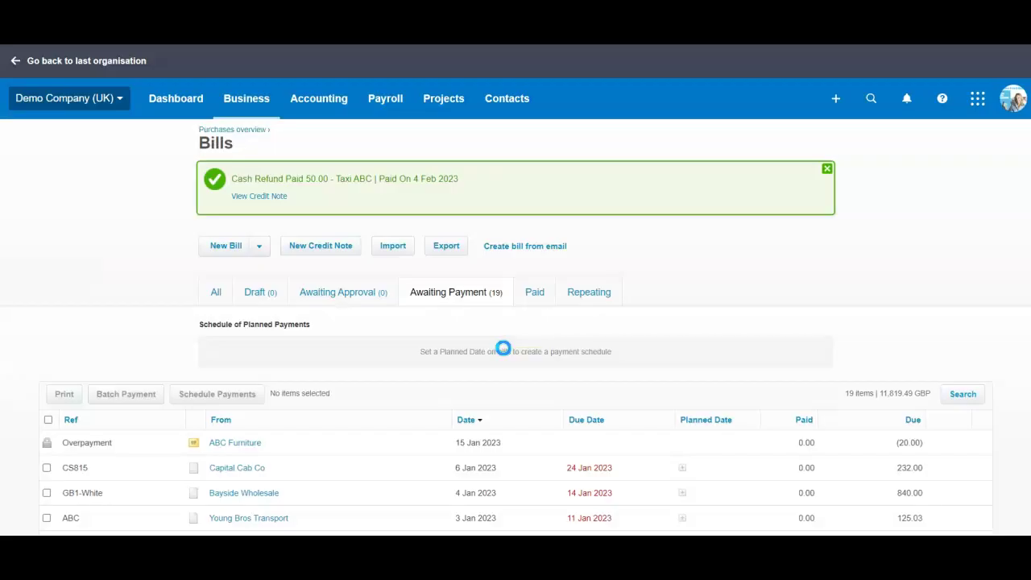
# Step: Open Credit Card reconciliation and view the suggested match for the 1 Feb 50.00 line
pyautogui.click(318, 108)
pyautogui.click(321, 142)
pyautogui.scroll(-5, 330, 257)
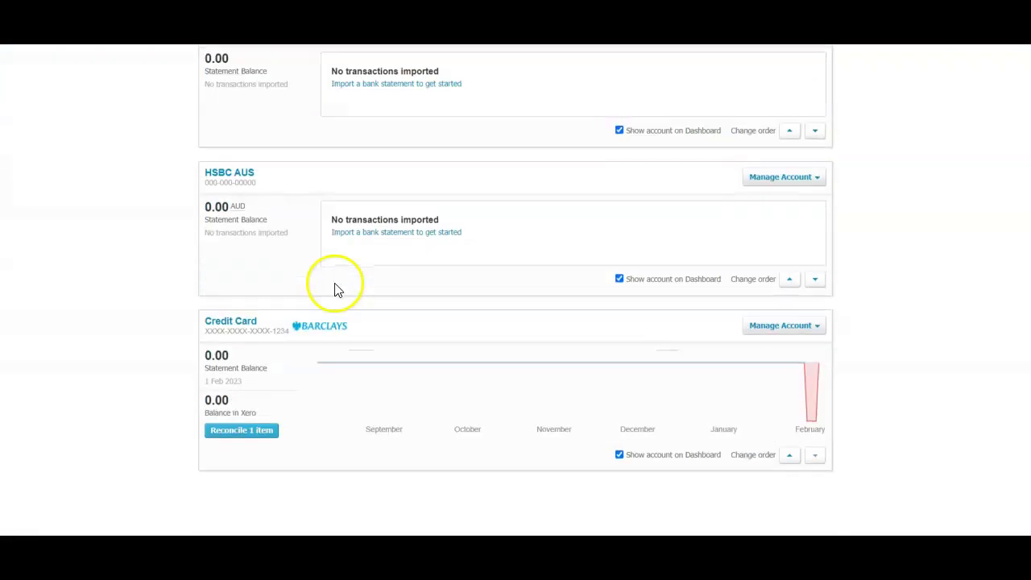
pyautogui.click(250, 322)
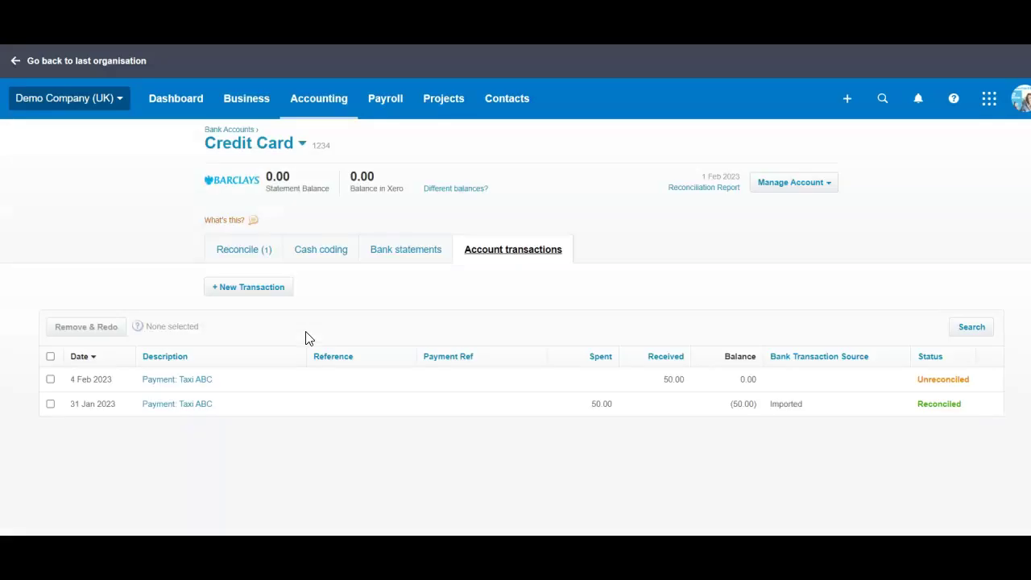
pyautogui.click(257, 256)
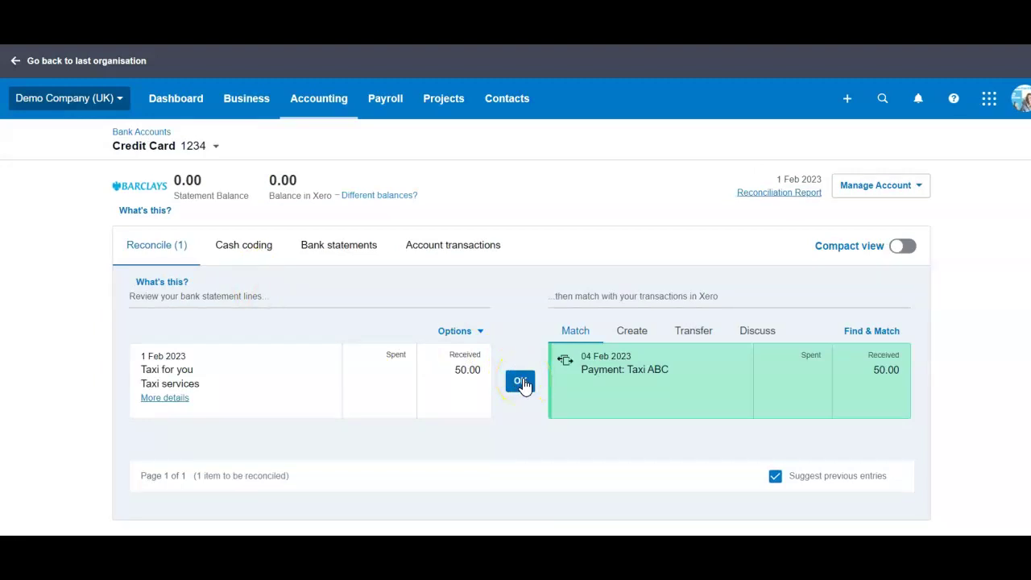
pyautogui.click(588, 335)
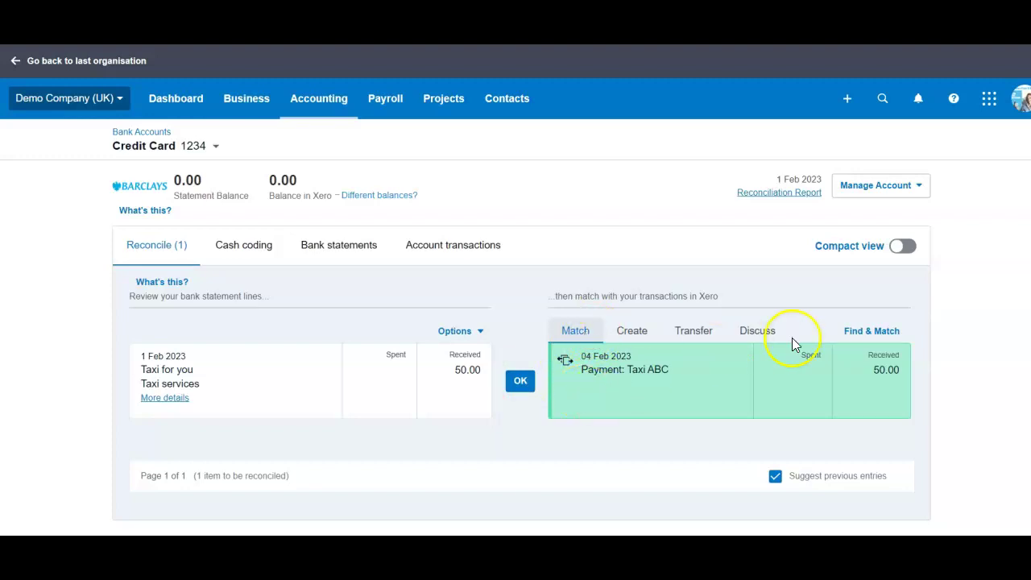
# Step: Find & Match 'taxi abc', tick Payment: Taxi ABC and confirm the 1 Feb line
pyautogui.click(866, 332)
pyautogui.scroll(-2, 630, 352)
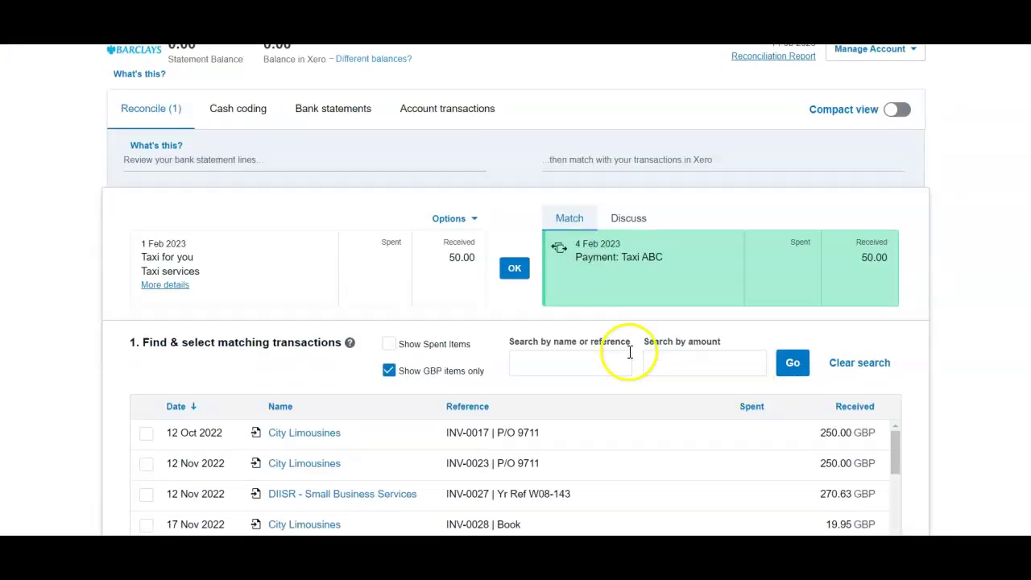
pyautogui.click(564, 365)
pyautogui.write('taxi abc')
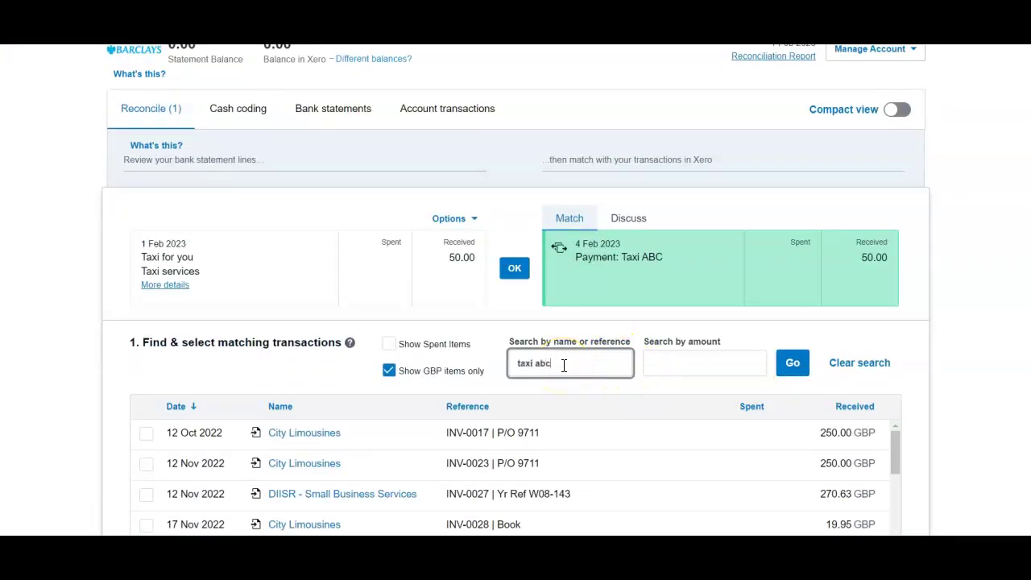
pyautogui.press('Return')
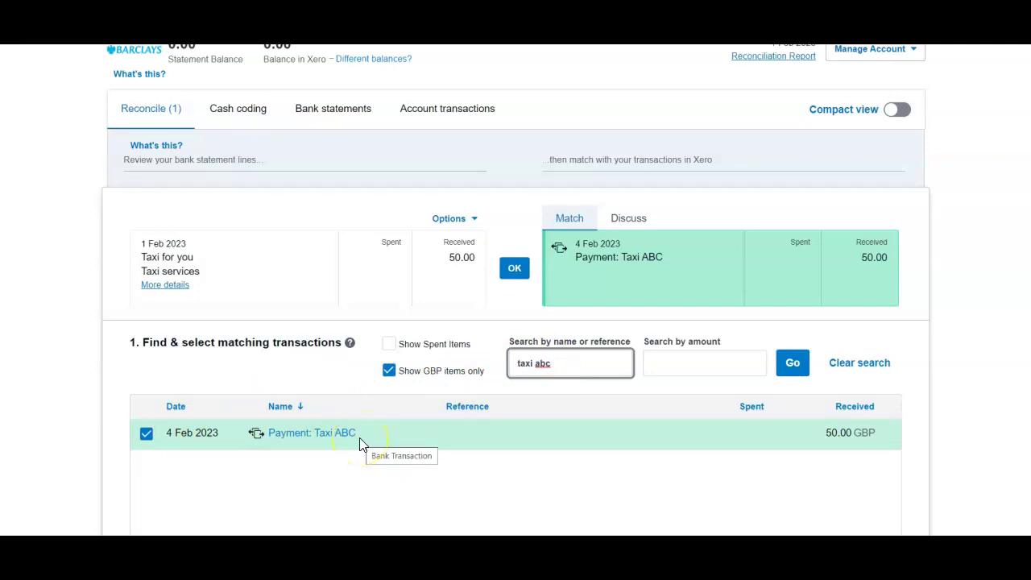
pyautogui.click(520, 274)
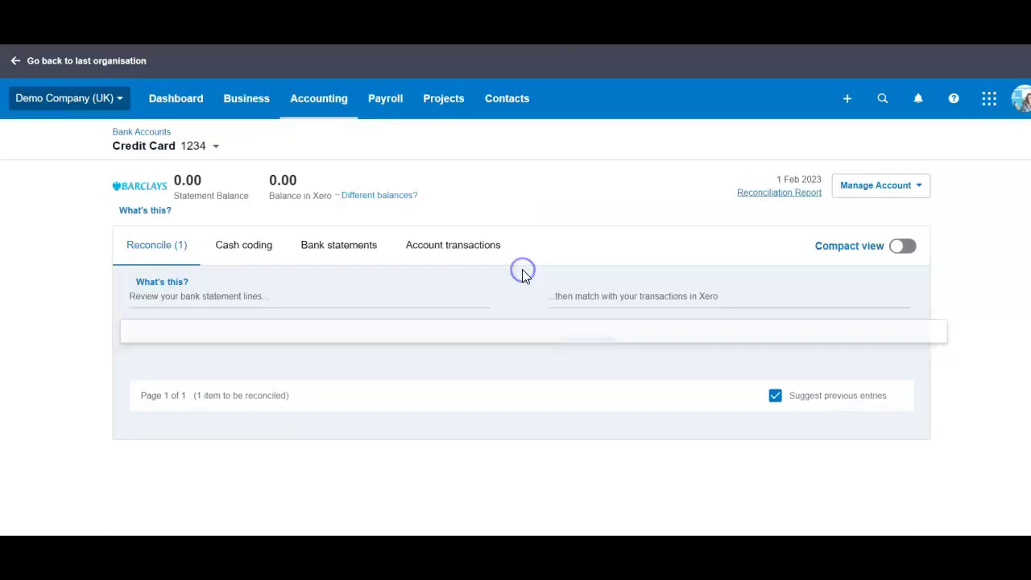